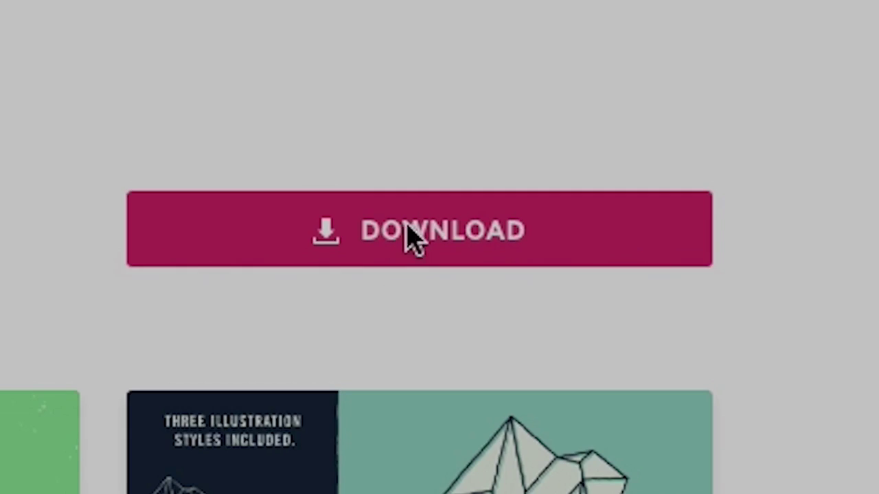
# Step: Download the Hand Illustrated Geometric Polygons pack under the project name Bahn
pyautogui.click(412, 237)
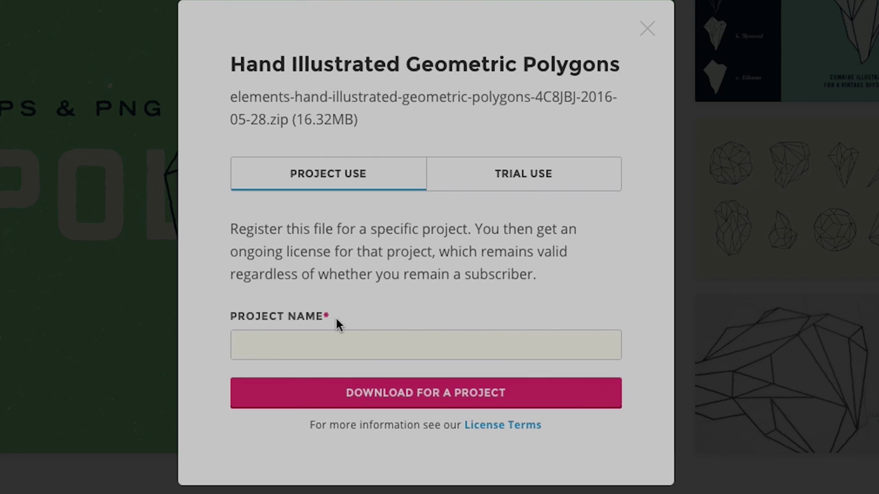
pyautogui.write('b')
pyautogui.press('Return')
pyautogui.press('Return')
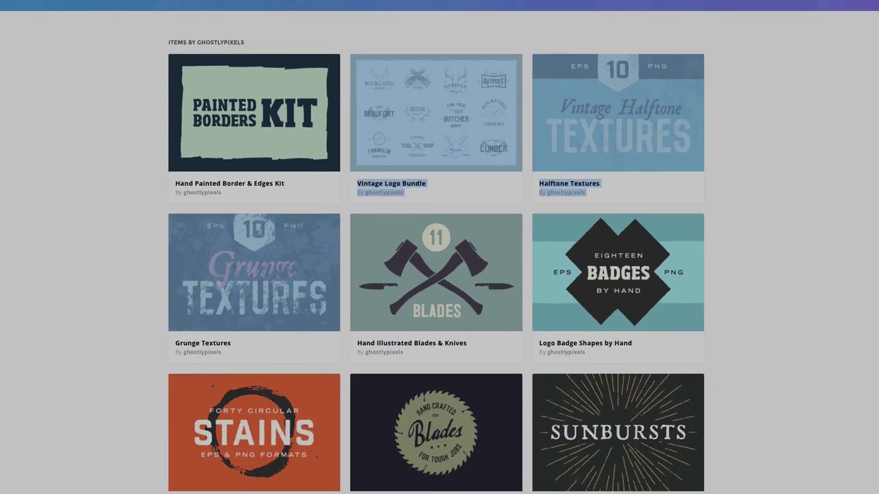
pyautogui.scroll(-6, 439, 275)
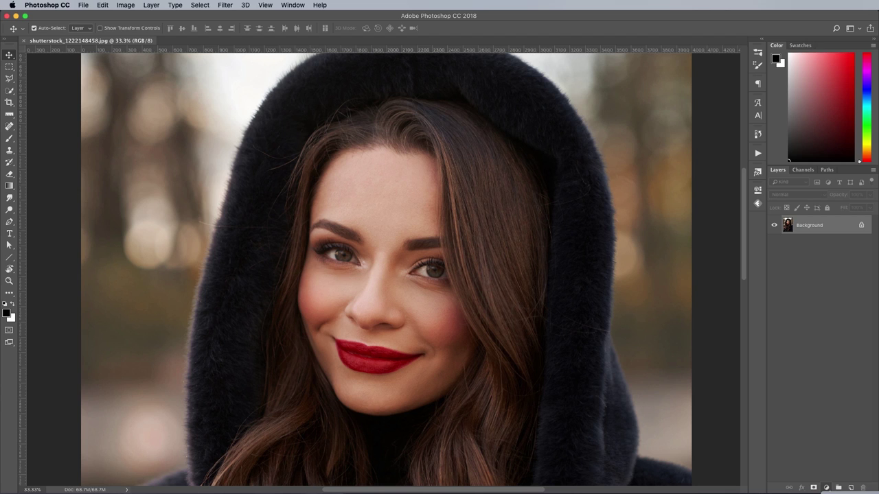
# Step: Add a Black & White adjustment layer and apply the Blue Filter preset
pyautogui.click(825, 487)
pyautogui.click(851, 360)
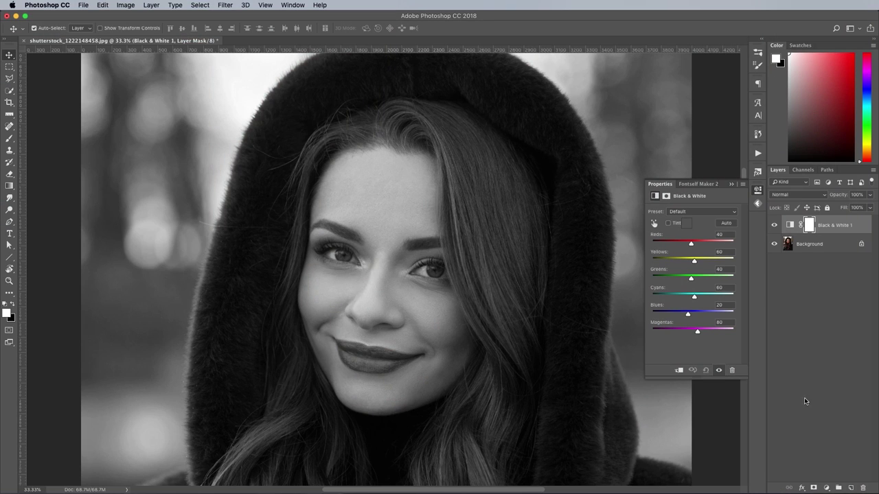
pyautogui.click(705, 212)
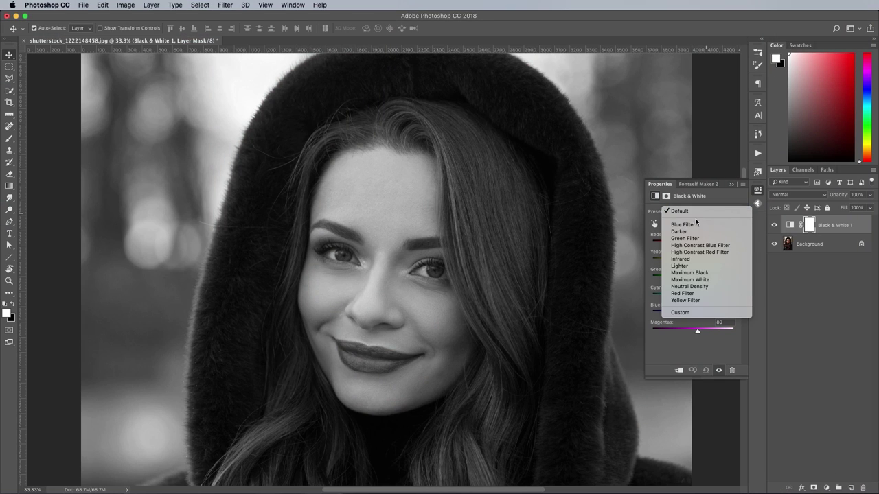
pyautogui.click(692, 226)
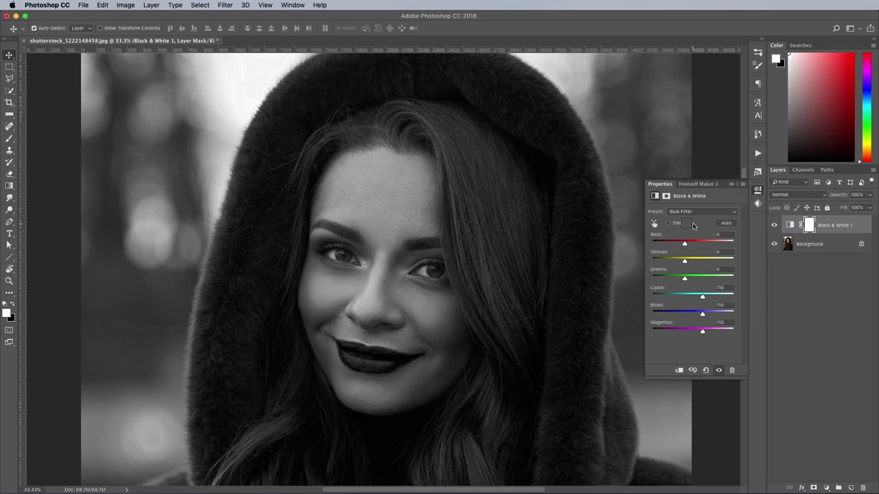
# Step: Compare other Black & White presets, including Yellow Filter, ending on Green Filter
pyautogui.click(695, 212)
pyautogui.click(693, 226)
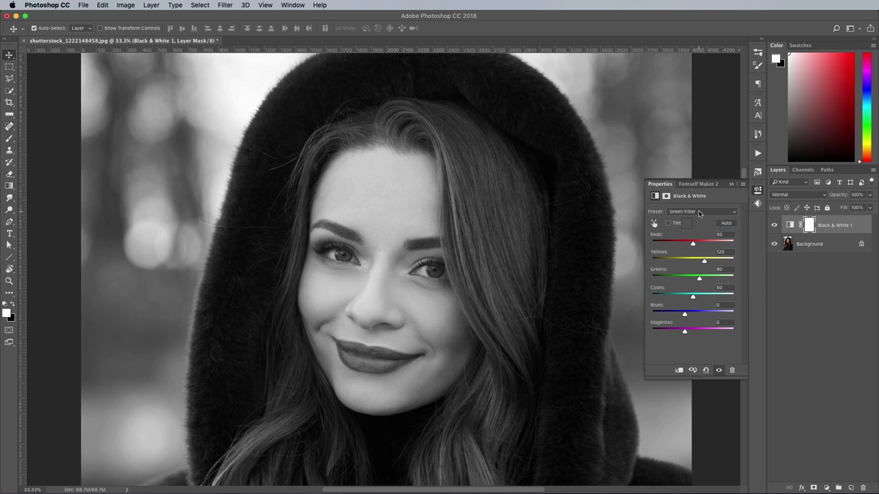
pyautogui.click(699, 212)
pyautogui.click(690, 266)
pyautogui.click(701, 211)
pyautogui.click(700, 218)
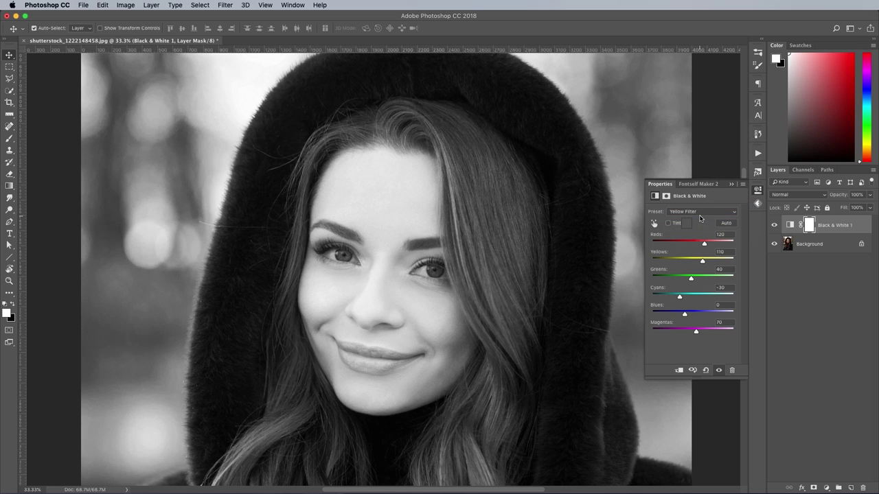
pyautogui.click(700, 213)
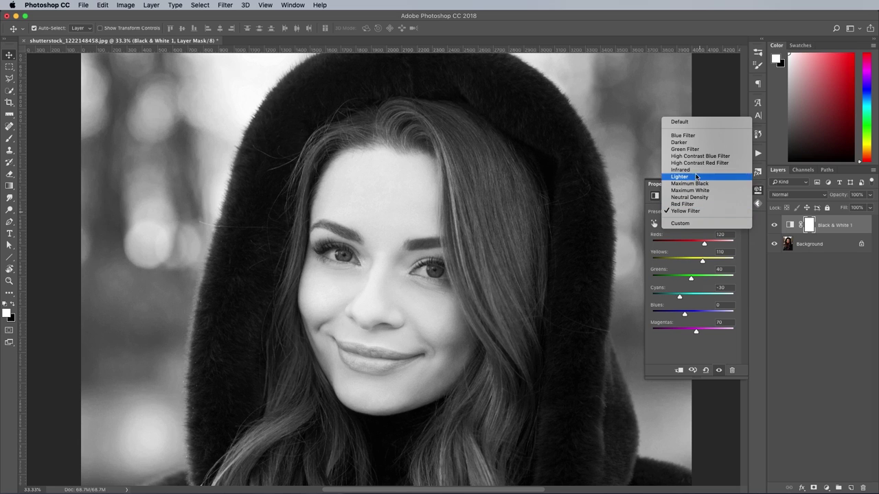
pyautogui.click(686, 149)
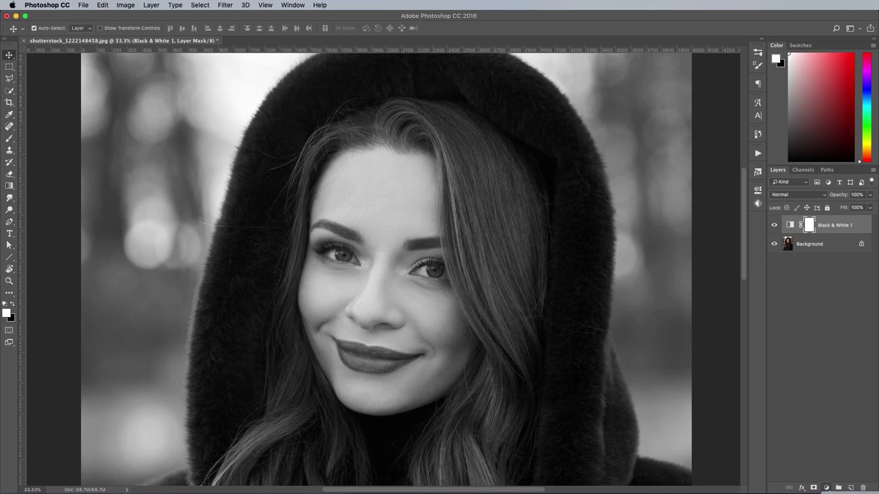
# Step: Add a Gradient Map layer and load the Photographic Toning gradients in the Gradient Editor
pyautogui.click(826, 487)
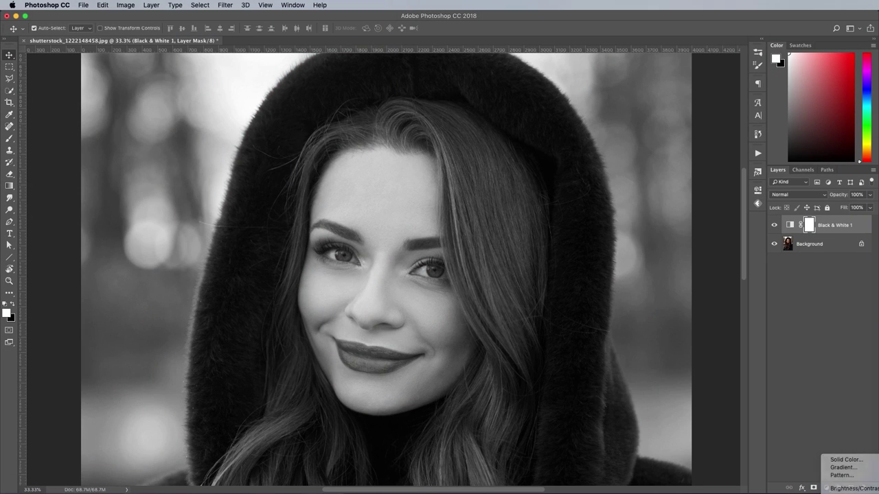
pyautogui.click(851, 489)
pyautogui.click(714, 216)
pyautogui.moveTo(753, 199); pyautogui.dragTo(653, 121)
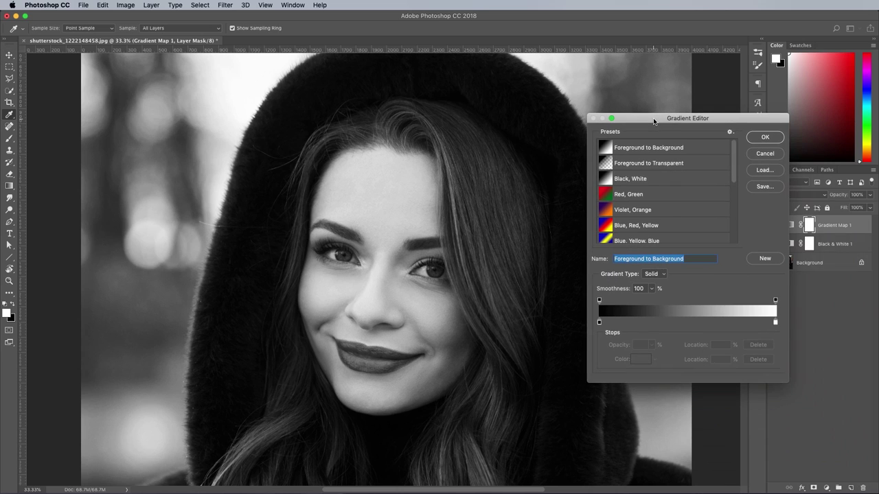
pyautogui.click(729, 133)
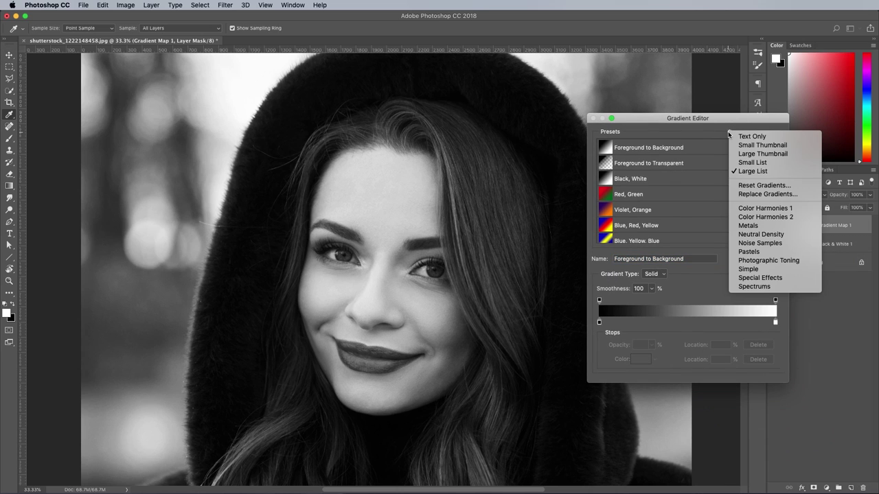
pyautogui.click(764, 261)
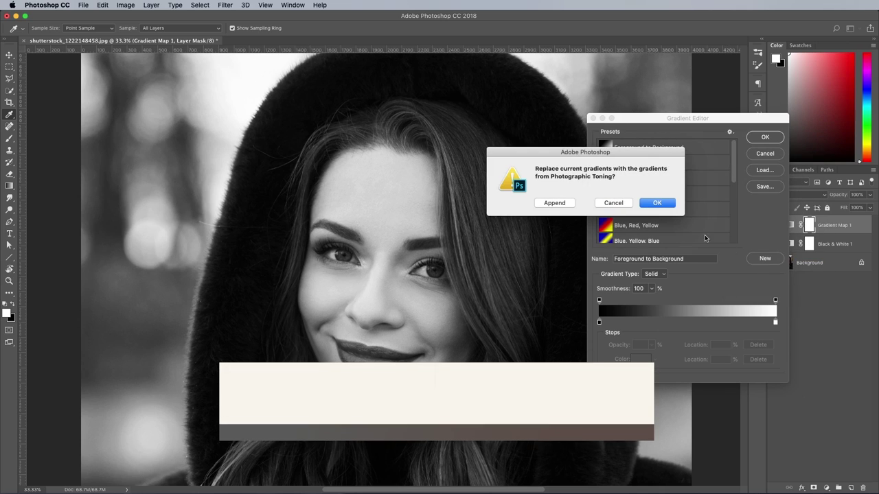
pyautogui.click(646, 203)
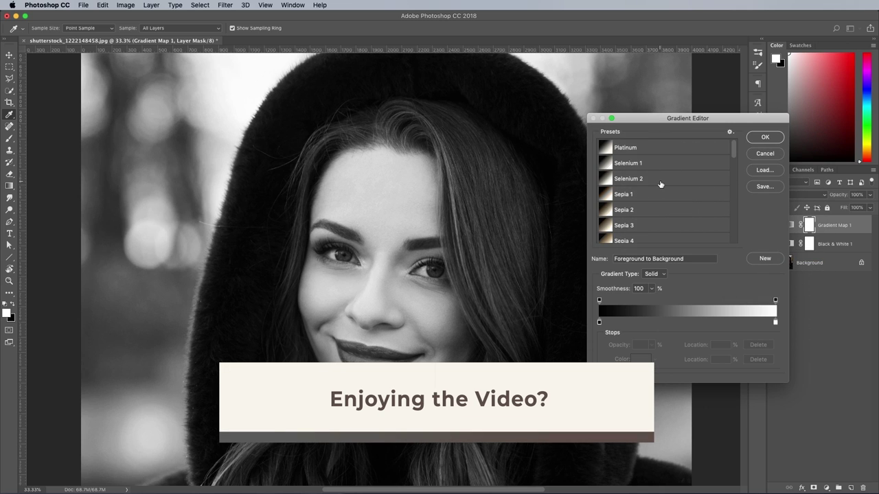
# Step: Try Cyan-Sepia, Sepia-Selenium 3, Blue 2, Cyanotype and Sepia Midtones, then confirm Selenium 1
pyautogui.scroll(-8, 652, 196)
pyautogui.scroll(-6, 659, 189)
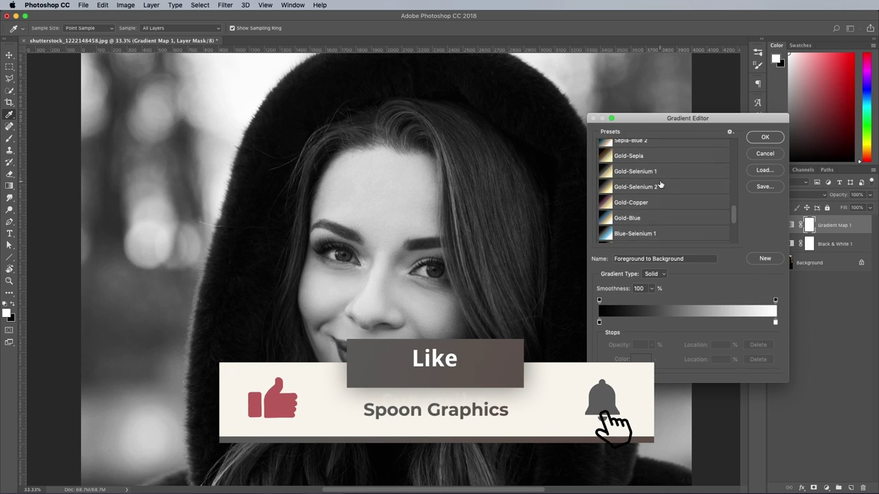
pyautogui.click(655, 195)
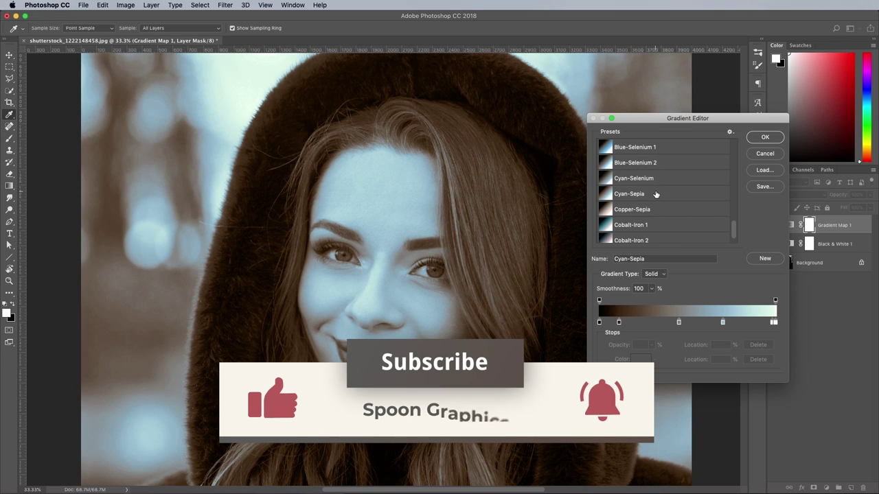
pyautogui.scroll(-5, 655, 195)
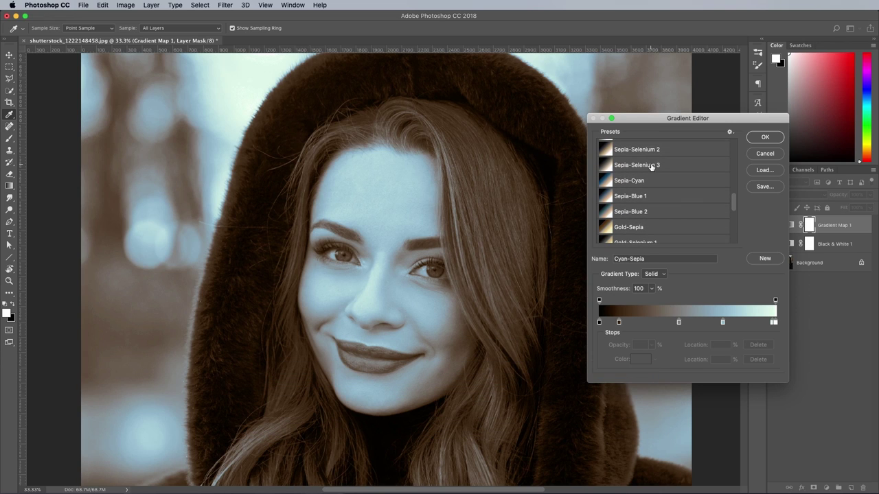
pyautogui.click(652, 164)
pyautogui.scroll(5, 652, 179)
pyautogui.click(653, 181)
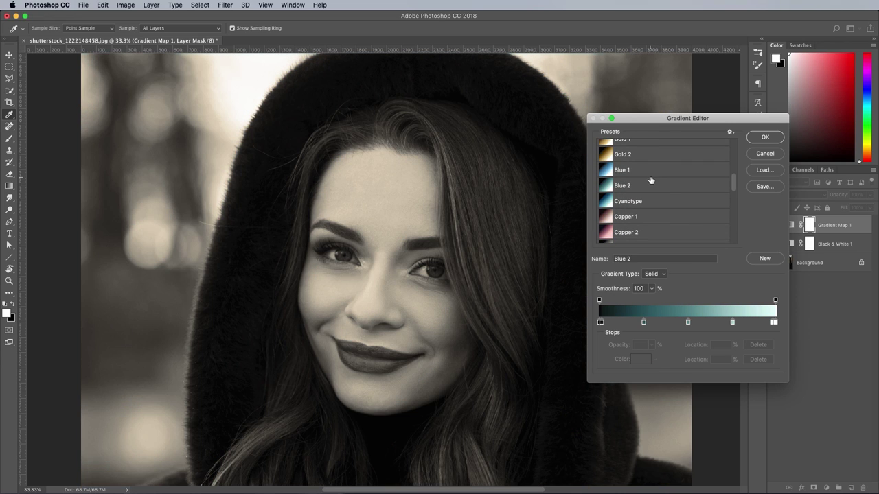
pyautogui.click(651, 201)
pyautogui.scroll(1, 649, 203)
pyautogui.scroll(2, 649, 203)
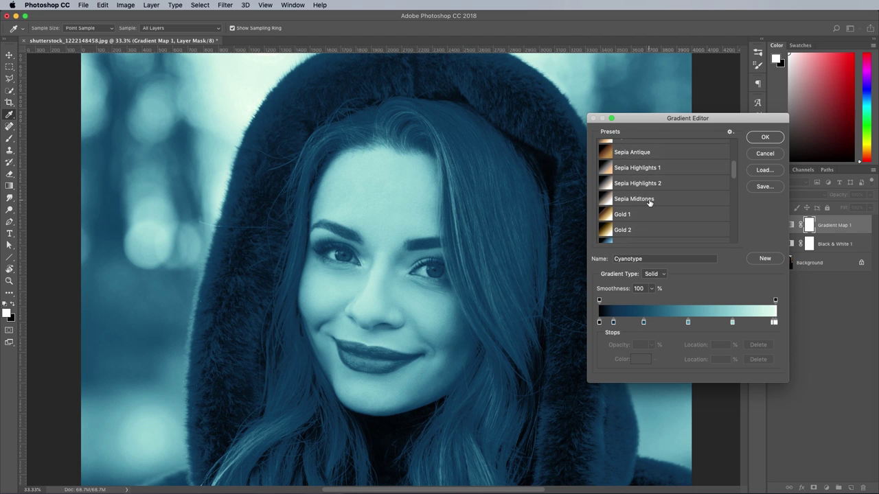
pyautogui.click(649, 199)
pyautogui.scroll(3, 649, 203)
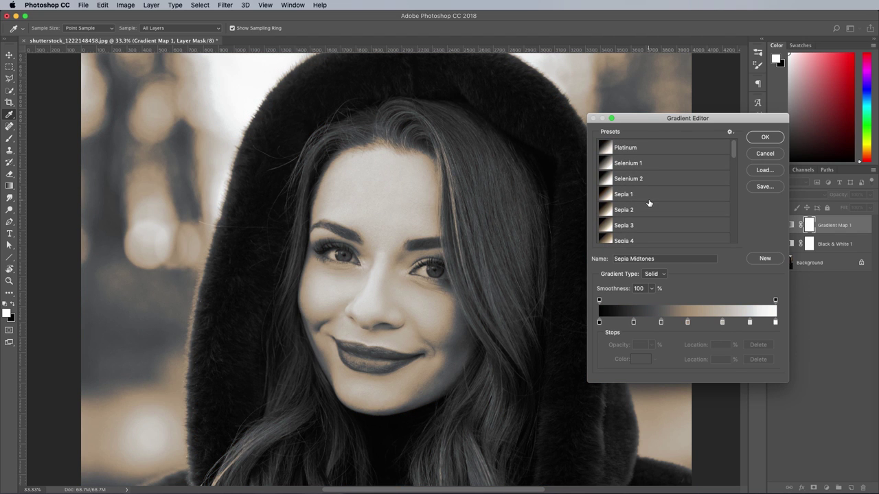
pyautogui.click(645, 165)
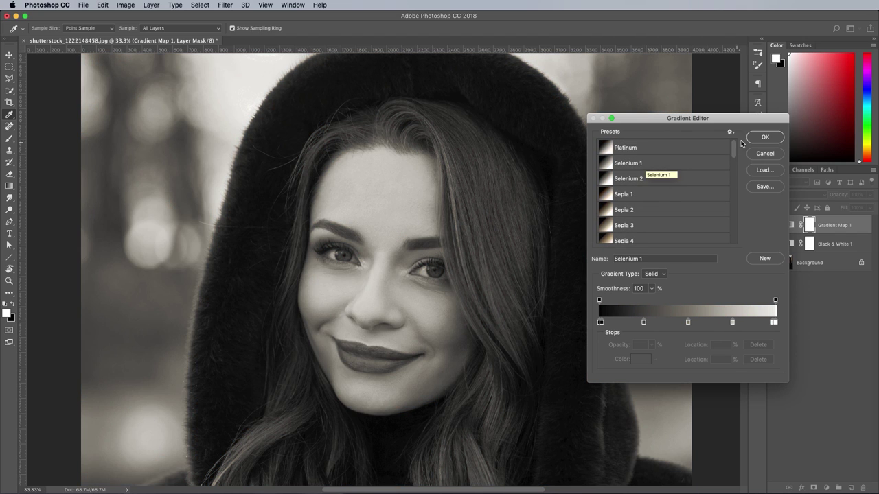
pyautogui.click(754, 138)
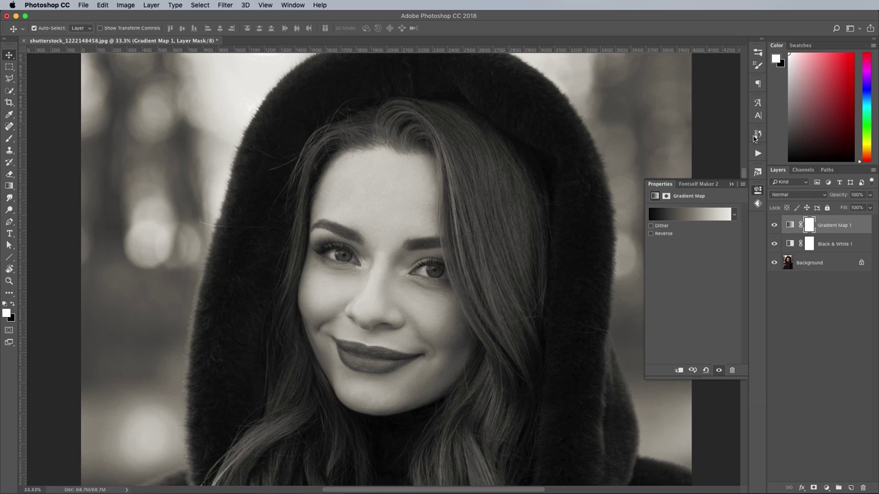
# Step: Close the Gradient Map properties panel
pyautogui.click(758, 192)
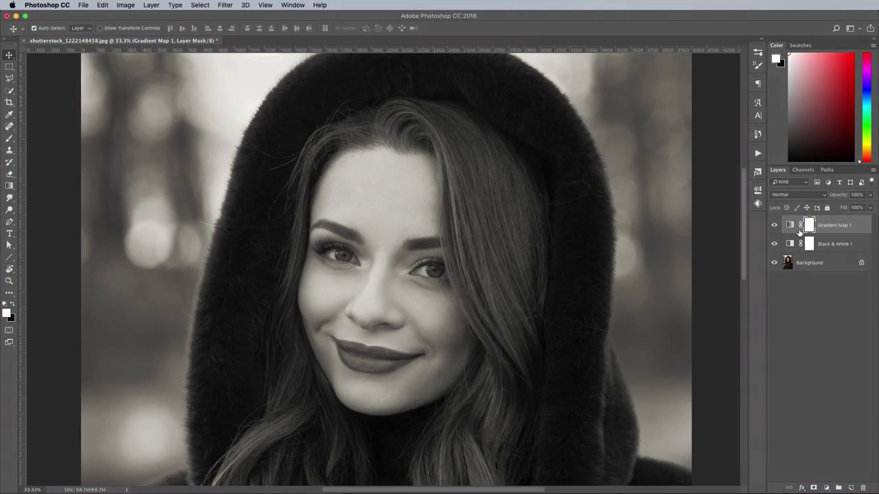
# Step: Convert the Background layer to a smart object
pyautogui.rightClick(833, 263)
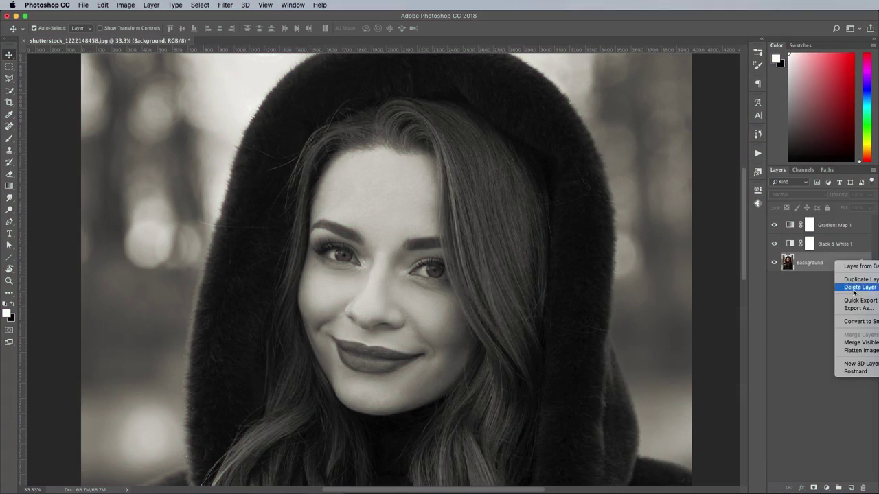
pyautogui.click(867, 322)
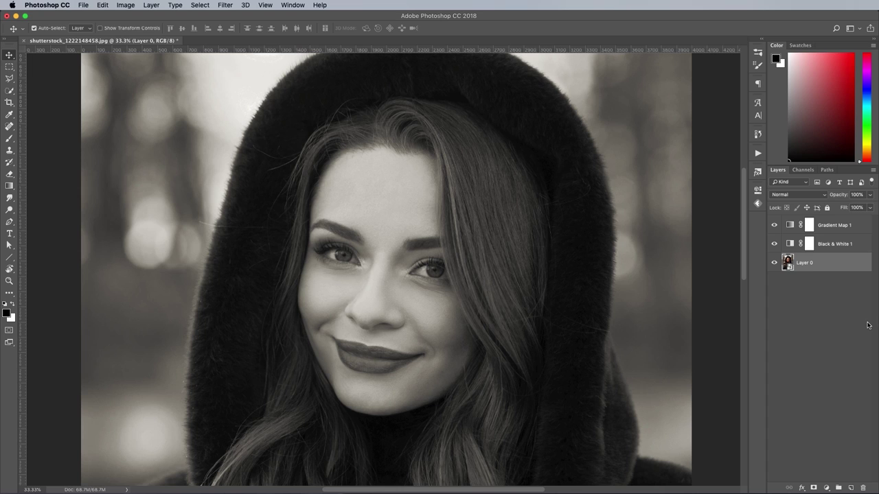
# Step: Apply a Camera Raw Filter adding grain, amount around 60 and roughness 50
pyautogui.click(226, 5)
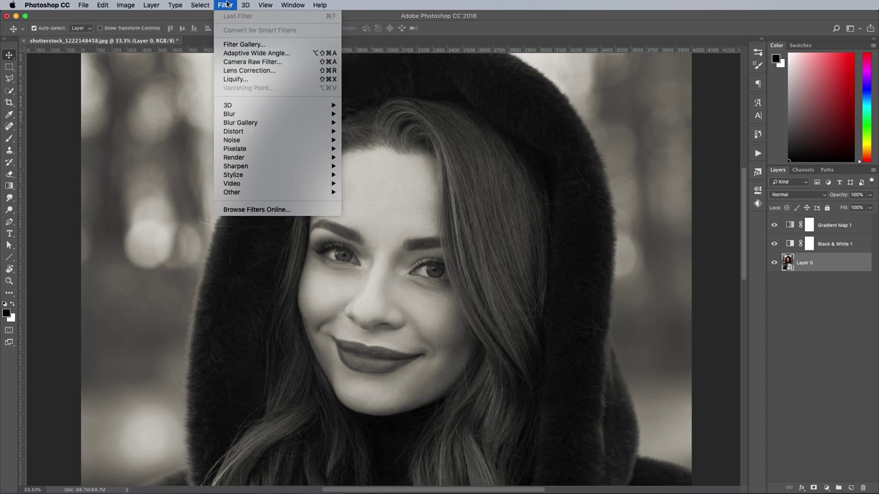
pyautogui.click(243, 54)
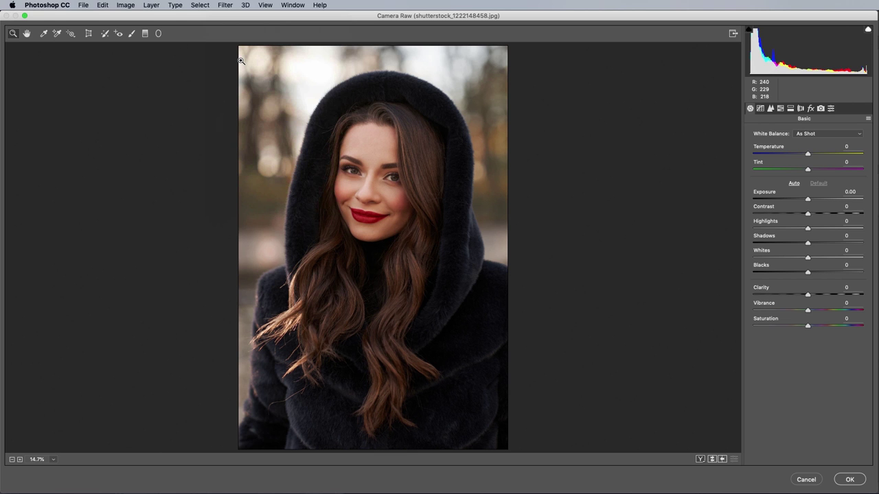
pyautogui.click(810, 108)
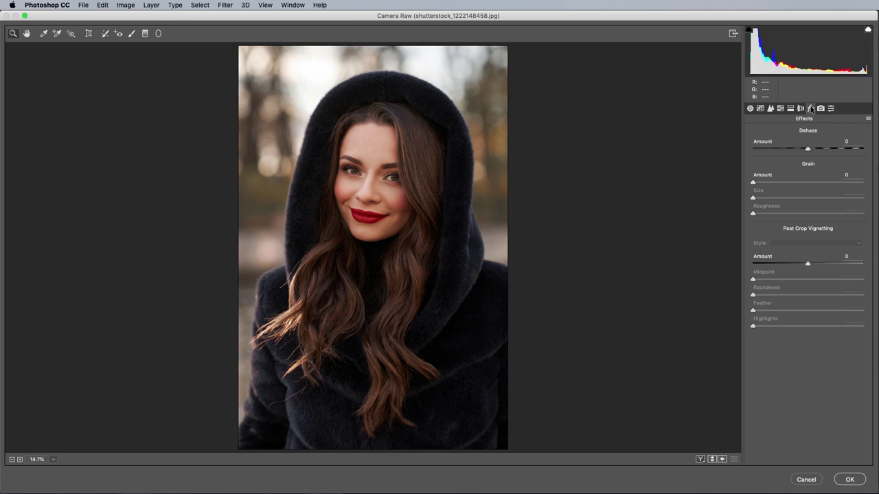
pyautogui.moveTo(753, 183); pyautogui.dragTo(819, 183)
pyautogui.press('super+equal')
pyautogui.press('super+equal')
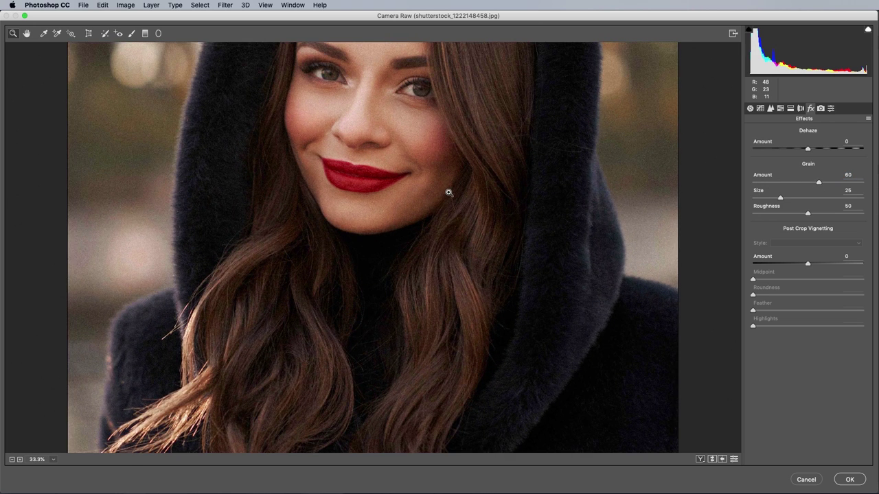
pyautogui.moveTo(529, 171); pyautogui.dragTo(526, 296)
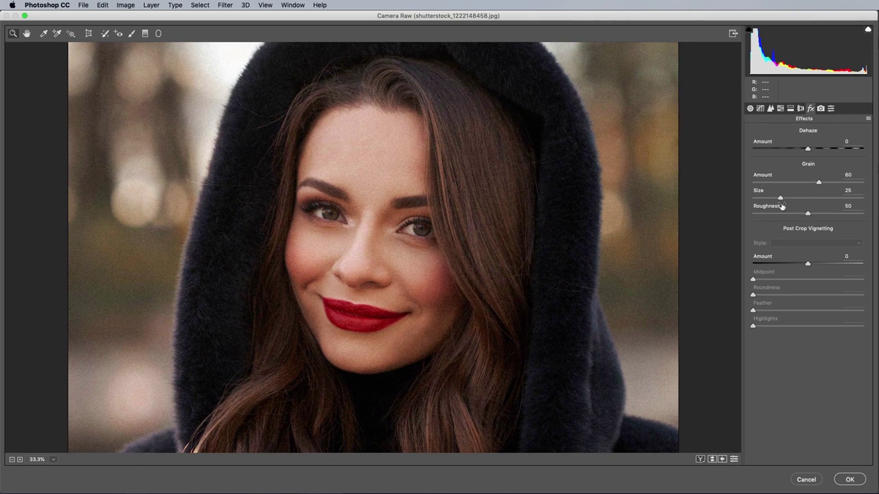
pyautogui.moveTo(818, 183); pyautogui.dragTo(774, 196)
pyautogui.moveTo(828, 216); pyautogui.dragTo(808, 215)
pyautogui.click(850, 480)
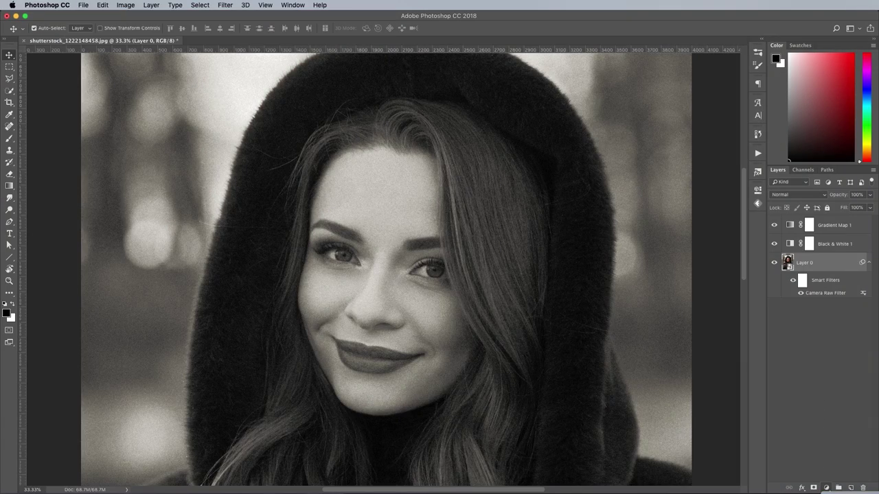
# Step: Add a Levels layer with output levels set to 10 and 247
pyautogui.press('super+l')
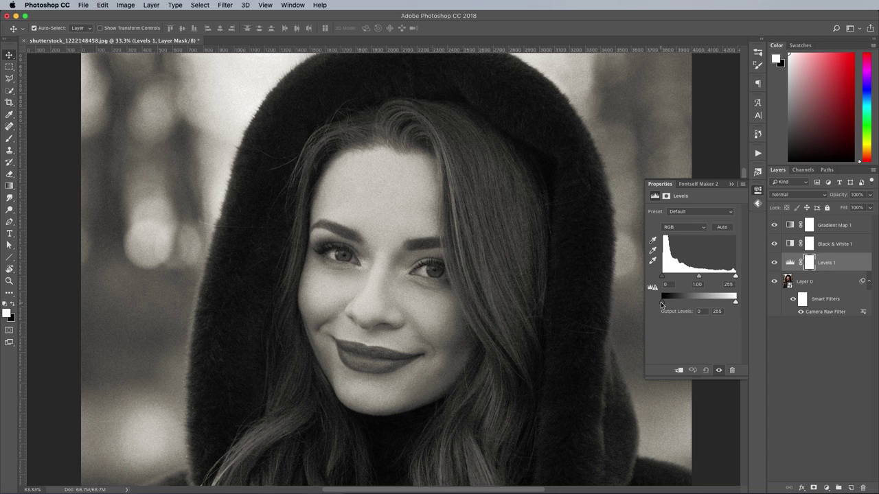
pyautogui.moveTo(665, 304); pyautogui.dragTo(666, 304)
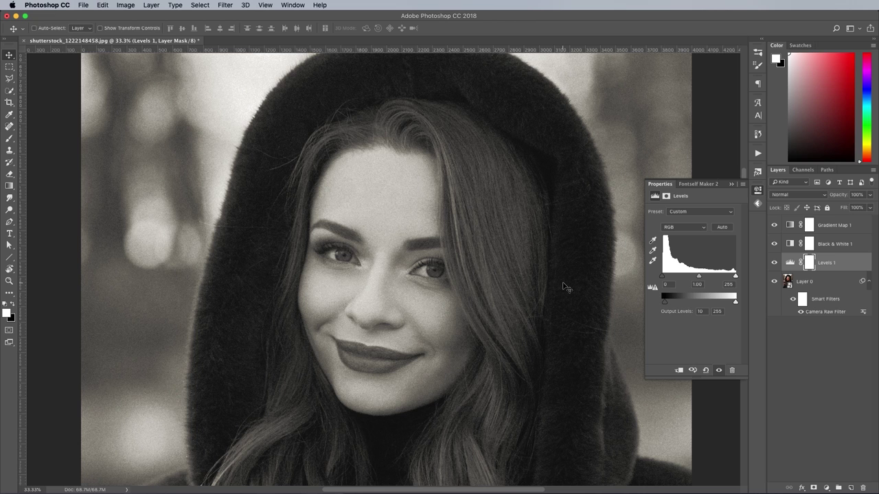
pyautogui.press('super+minus')
pyautogui.press('super+0')
pyautogui.moveTo(665, 304); pyautogui.dragTo(660, 304)
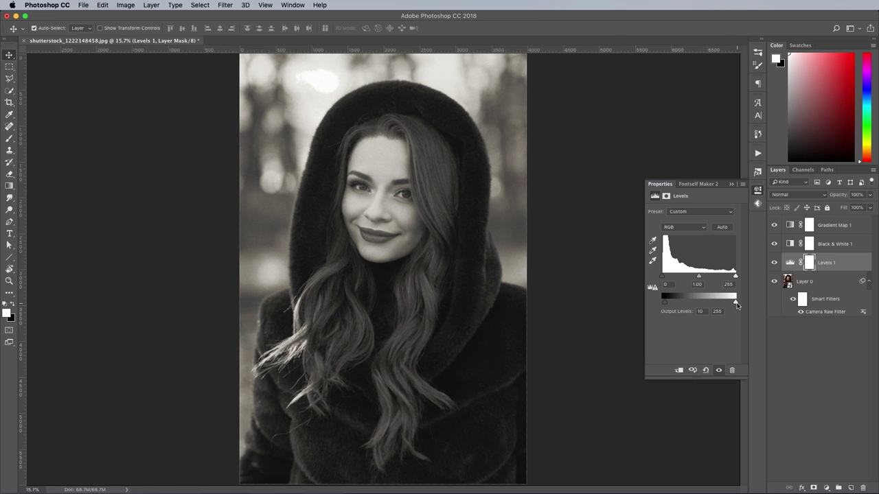
pyautogui.moveTo(737, 306); pyautogui.dragTo(733, 304)
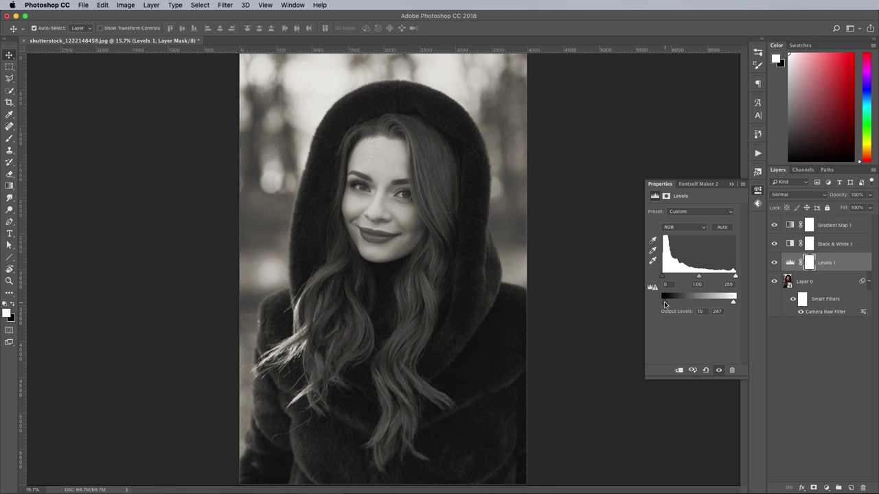
pyautogui.click(757, 191)
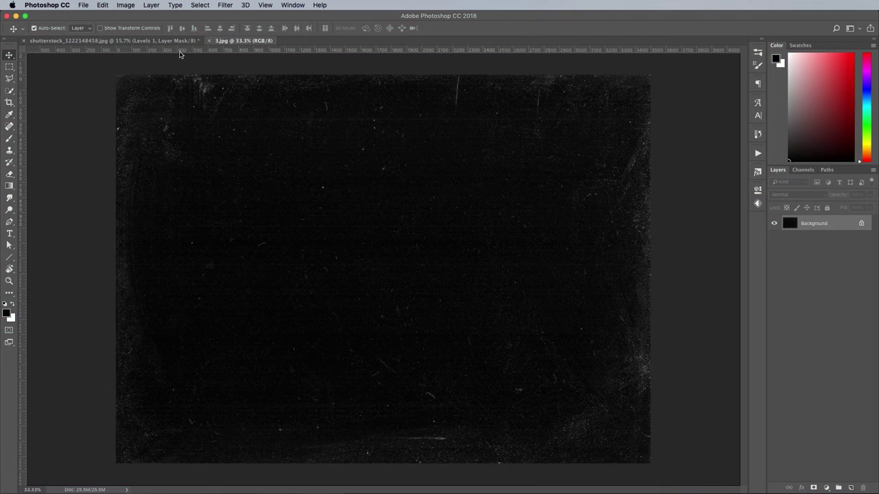
# Step: Copy all of 3.jpg, close it, and paste the texture into the portrait
pyautogui.click(204, 5)
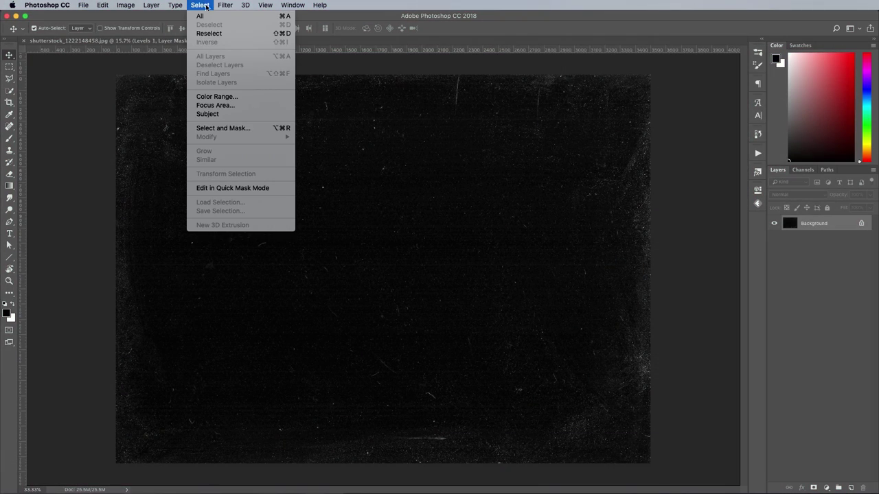
pyautogui.click(201, 16)
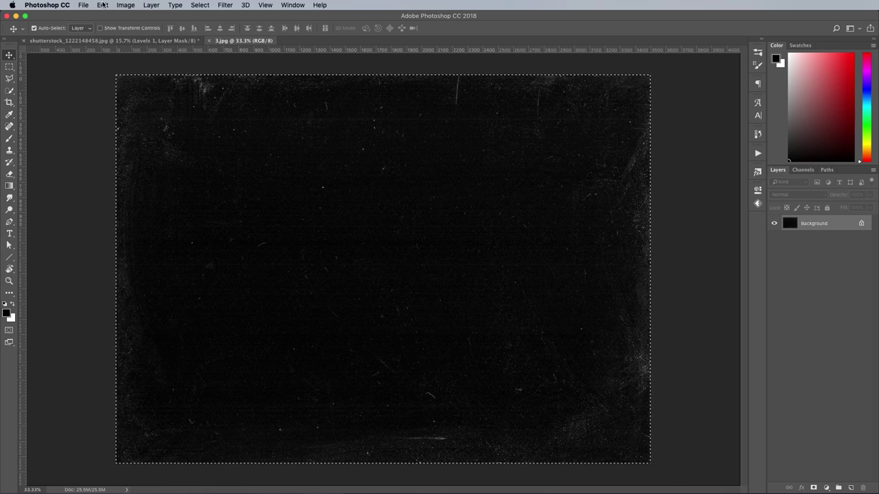
pyautogui.click(102, 5)
pyautogui.click(118, 75)
pyautogui.click(210, 40)
pyautogui.click(102, 4)
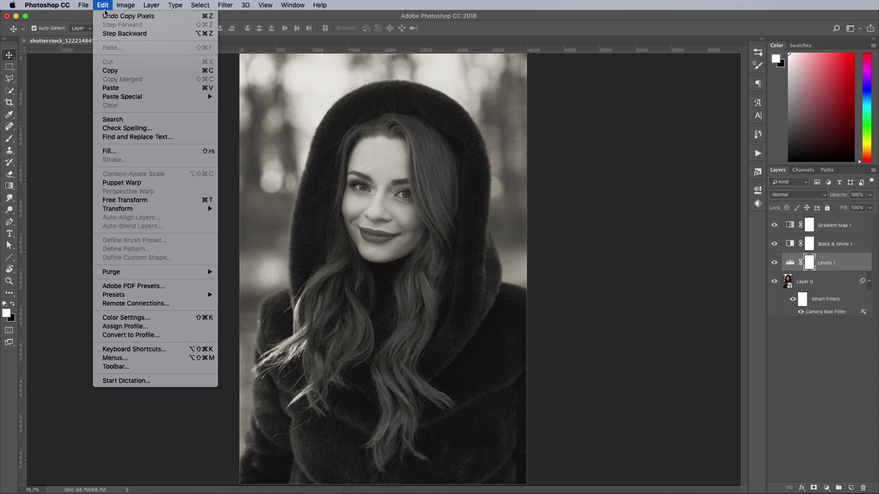
pyautogui.click(128, 86)
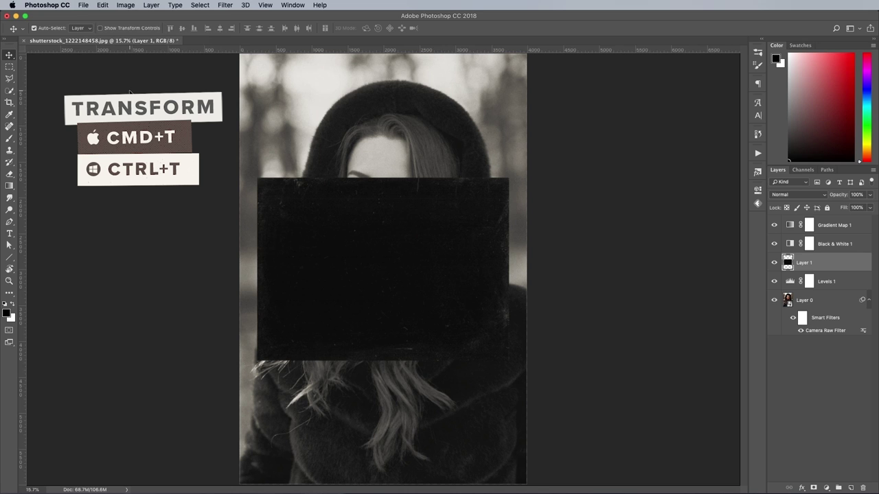
# Step: Rotate Layer 1 by -90° and scale it to cover the whole canvas
pyautogui.press('super+t')
pyautogui.moveTo(417, 160); pyautogui.dragTo(255, 237)
pyautogui.moveTo(291, 144); pyautogui.dragTo(236, 53)
pyautogui.press('Return')
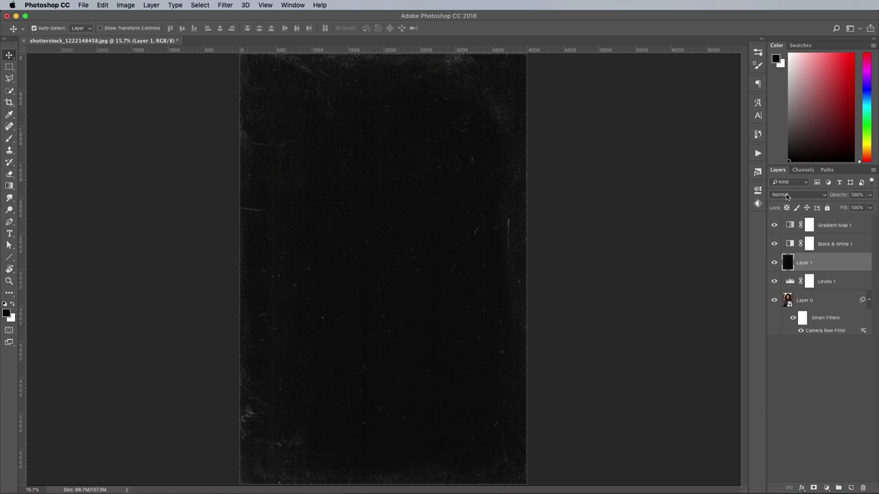
# Step: Set Layer 1 to Screen blend mode and zoom around to inspect the scratches
pyautogui.click(787, 196)
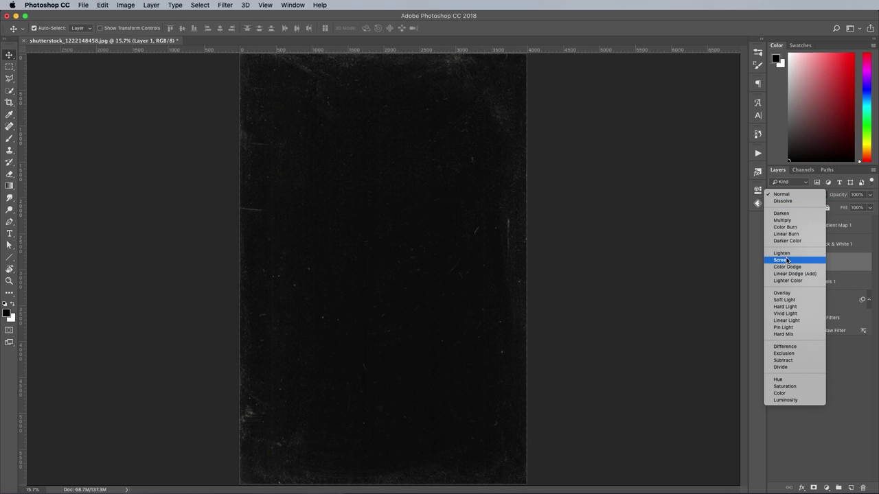
pyautogui.click(786, 260)
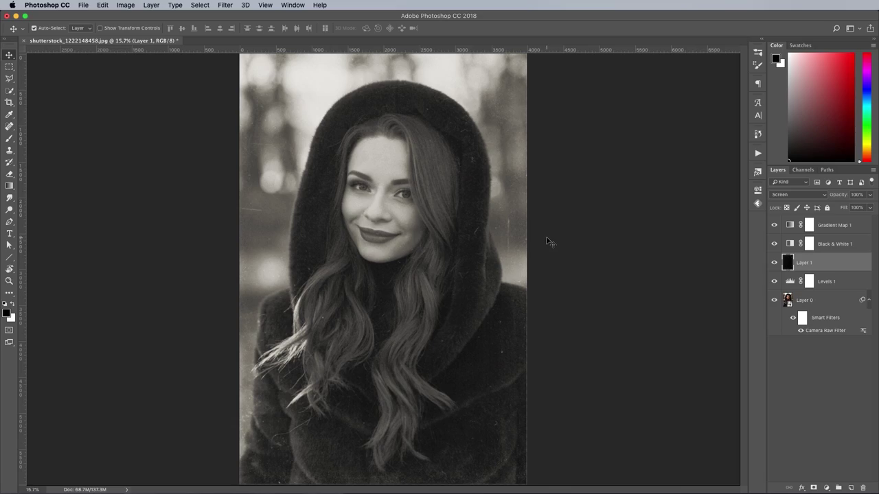
pyautogui.press('super+1')
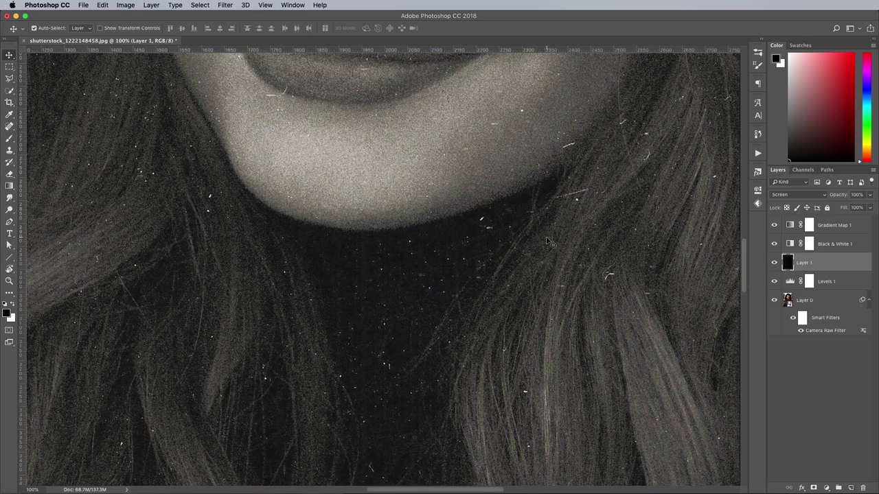
pyautogui.press('super+minus')
pyautogui.press('super+minus')
pyautogui.press('super+minus')
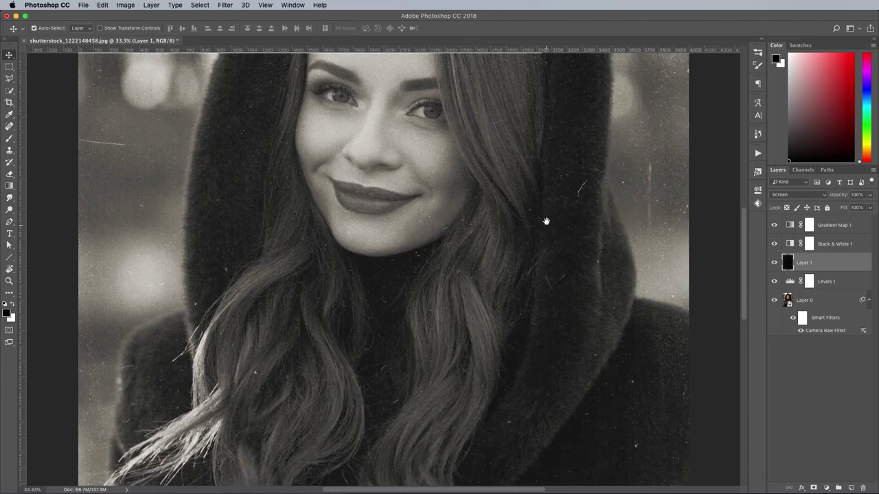
pyautogui.moveTo(545, 221); pyautogui.dragTo(553, 180)
pyautogui.press('super+r')
pyautogui.moveTo(565, 337); pyautogui.dragTo(572, 220)
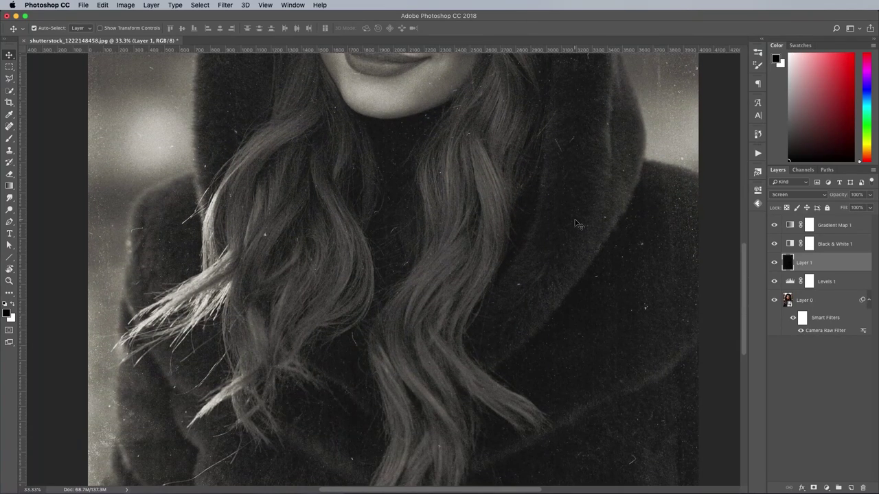
pyautogui.press('super+minus')
pyautogui.press('super+minus')
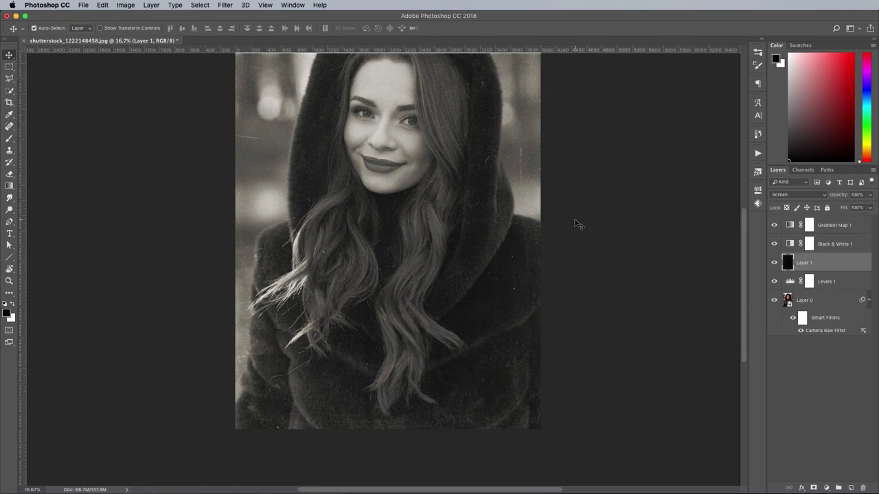
pyautogui.moveTo(560, 207); pyautogui.dragTo(557, 266)
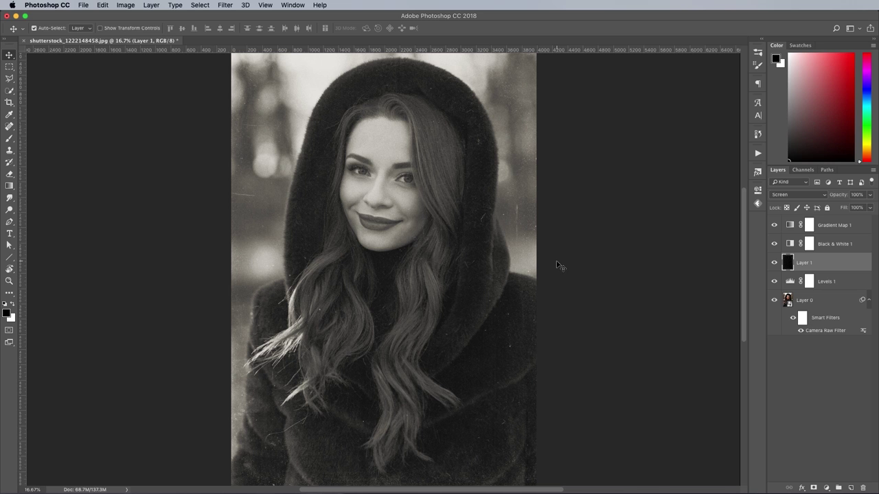